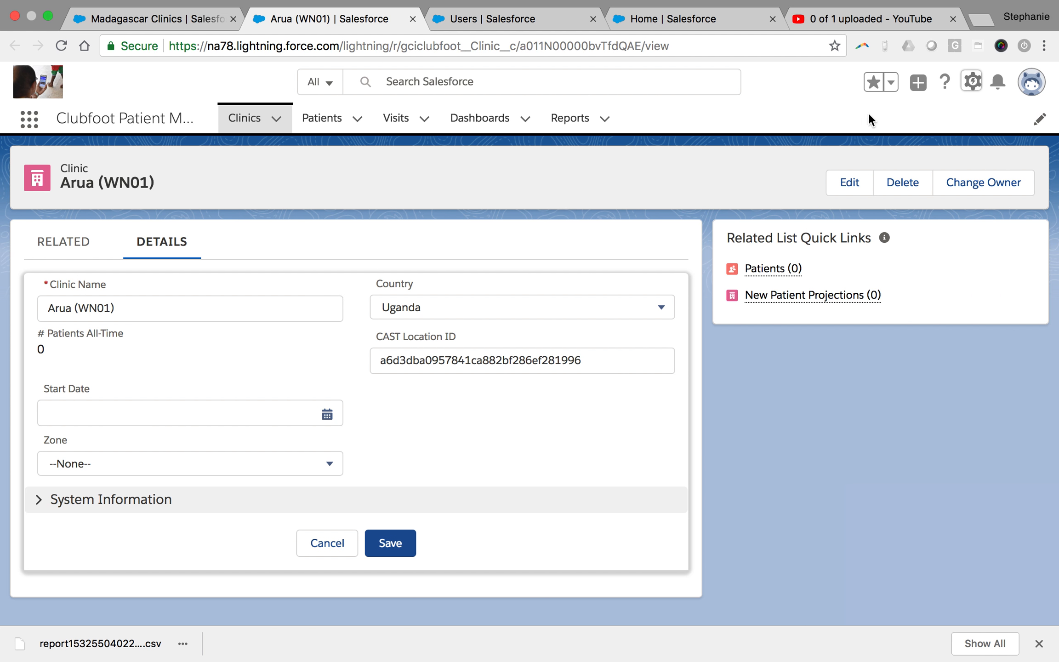
Open the Setup gear menu from the Arua (WN01) clinic record
{"action": "left_click", "coordinate": [971, 83]}
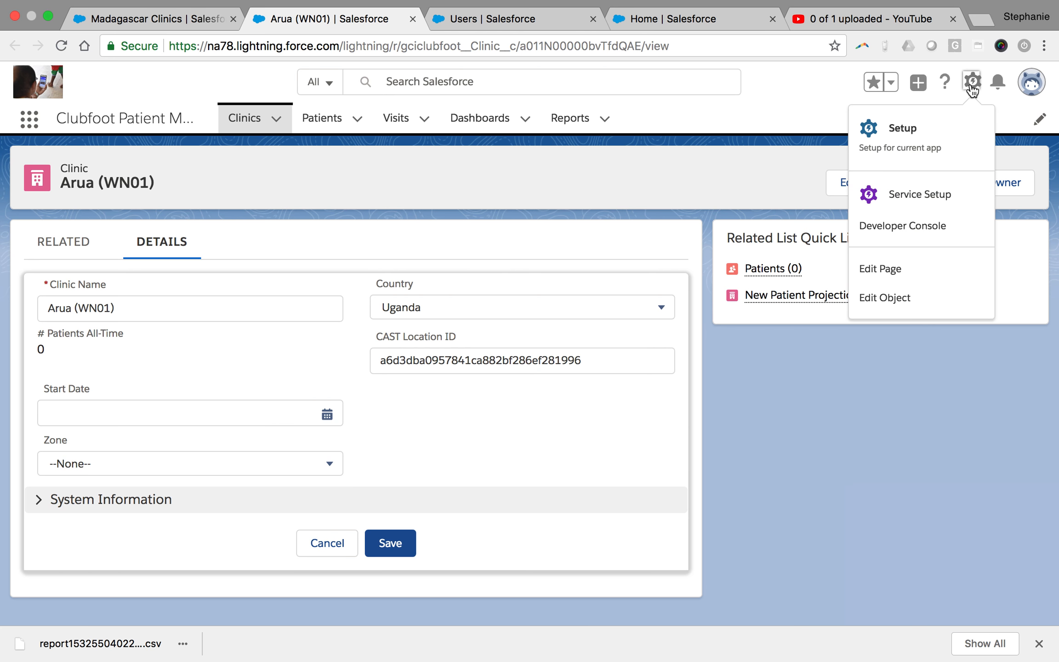
Go to Setup and open the Roles page by searching 'role' in Quick Find
{"action": "left_click", "coordinate": [901, 143]}
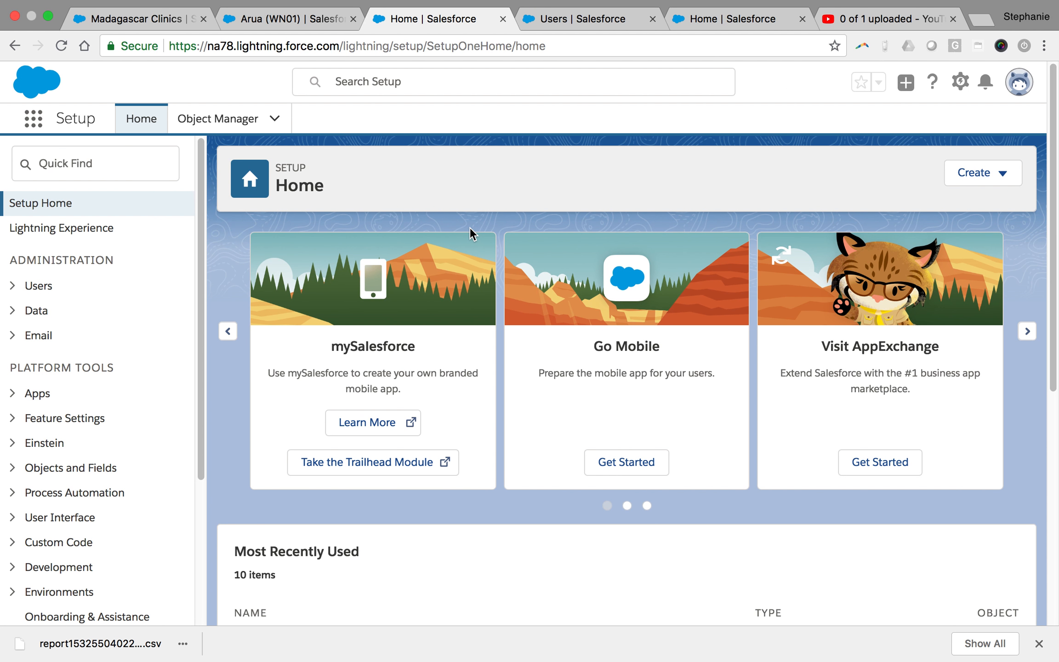
{"action": "left_click", "coordinate": [77, 169]}
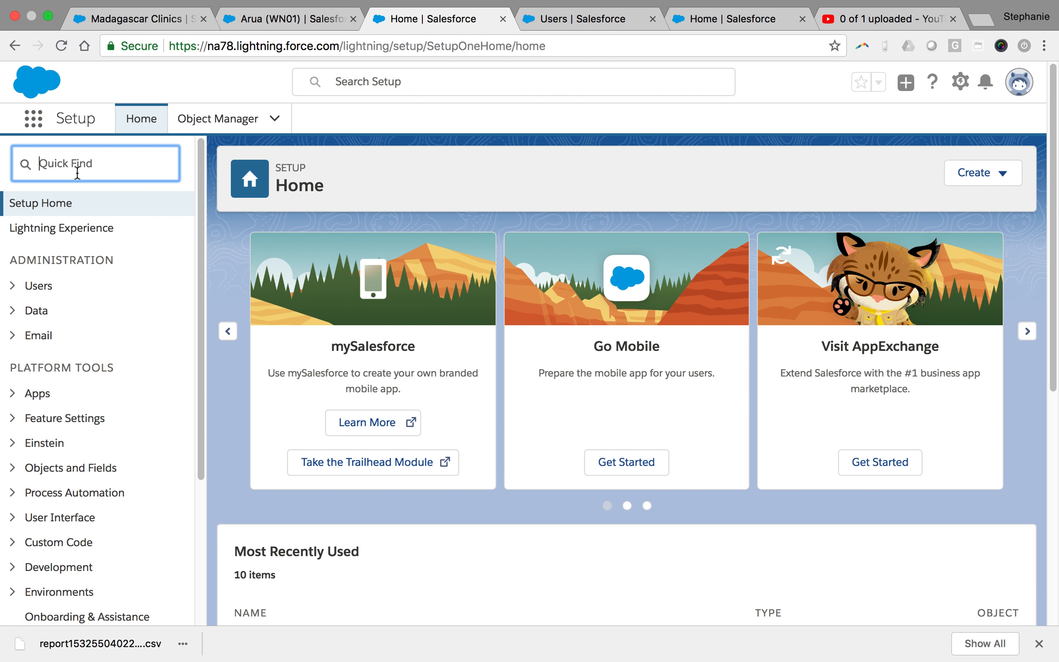
{"action": "type", "text": "us"}
{"action": "key", "text": "BackSpace"}
{"action": "key", "text": "BackSpace"}
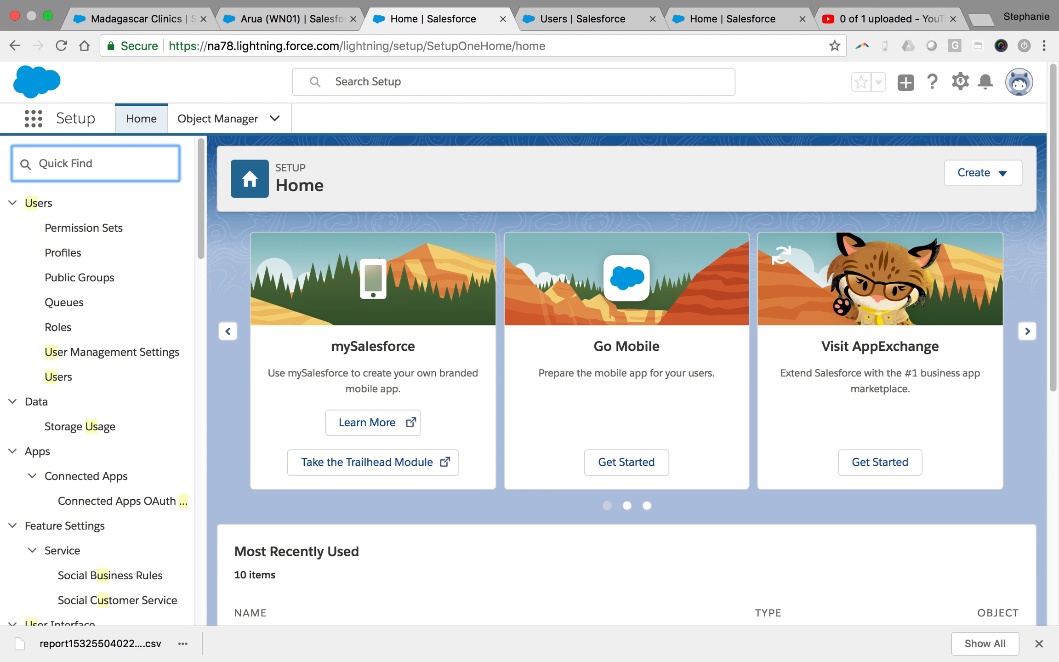
{"action": "type", "text": "role"}
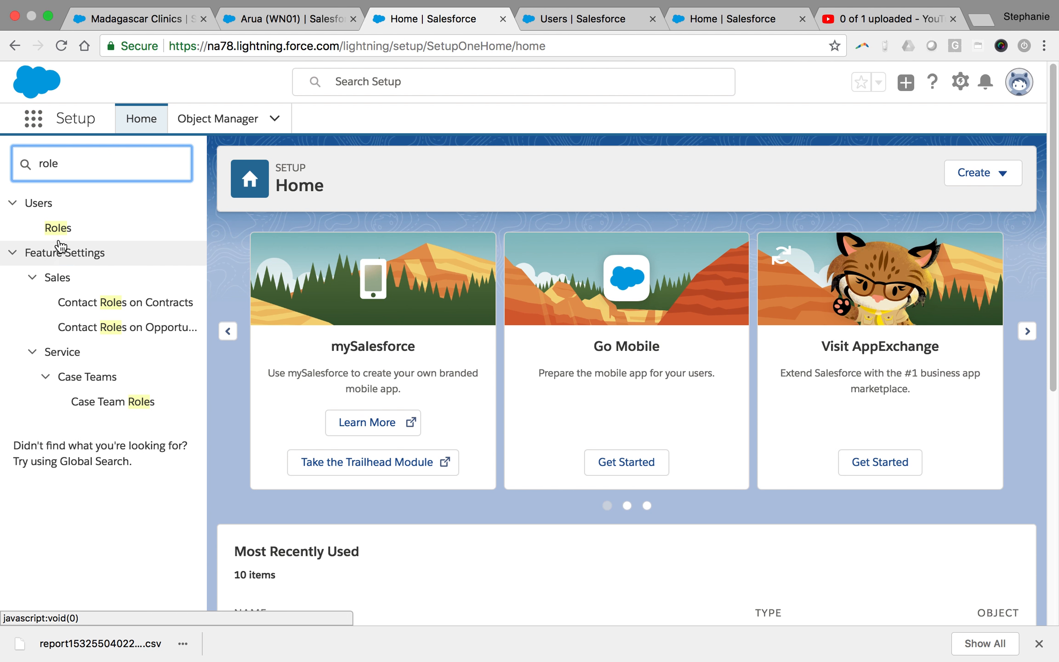
{"action": "left_click", "coordinate": [58, 230]}
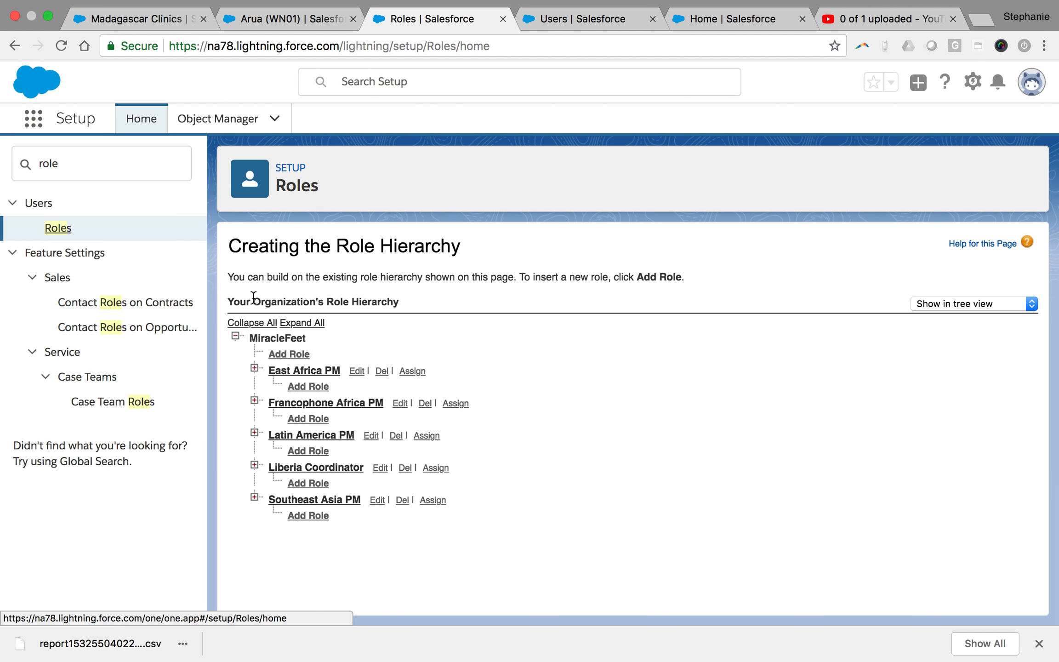
Expand all roles and scroll to review every coordinator under its regional PM
{"action": "left_click", "coordinate": [296, 324]}
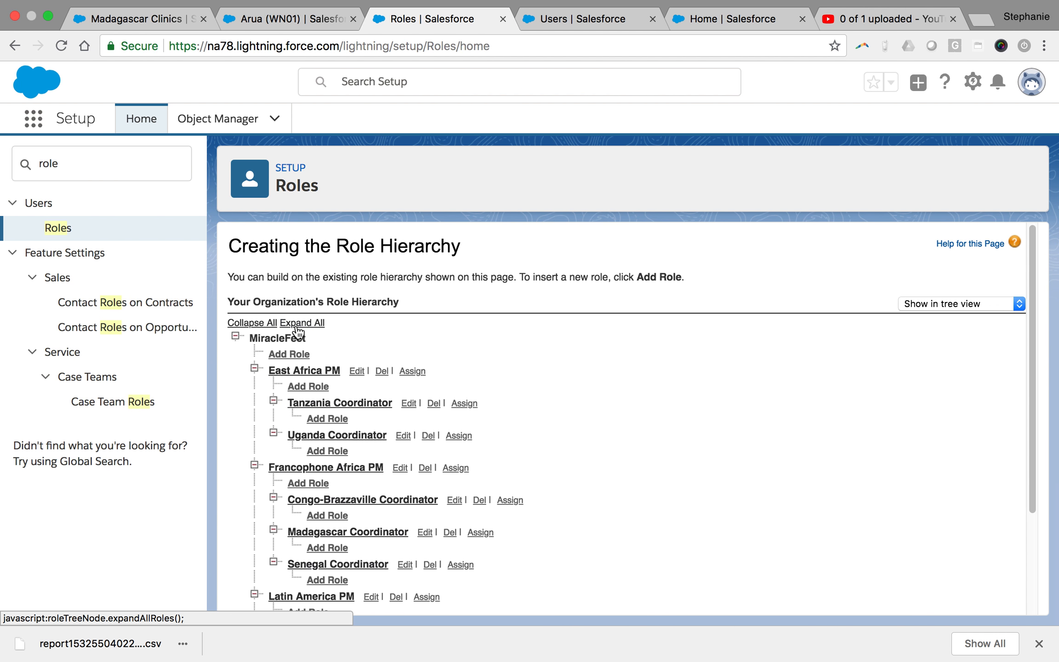
{"action": "left_click_drag", "start_coordinate": [1028, 336], "coordinate": [1015, 367]}
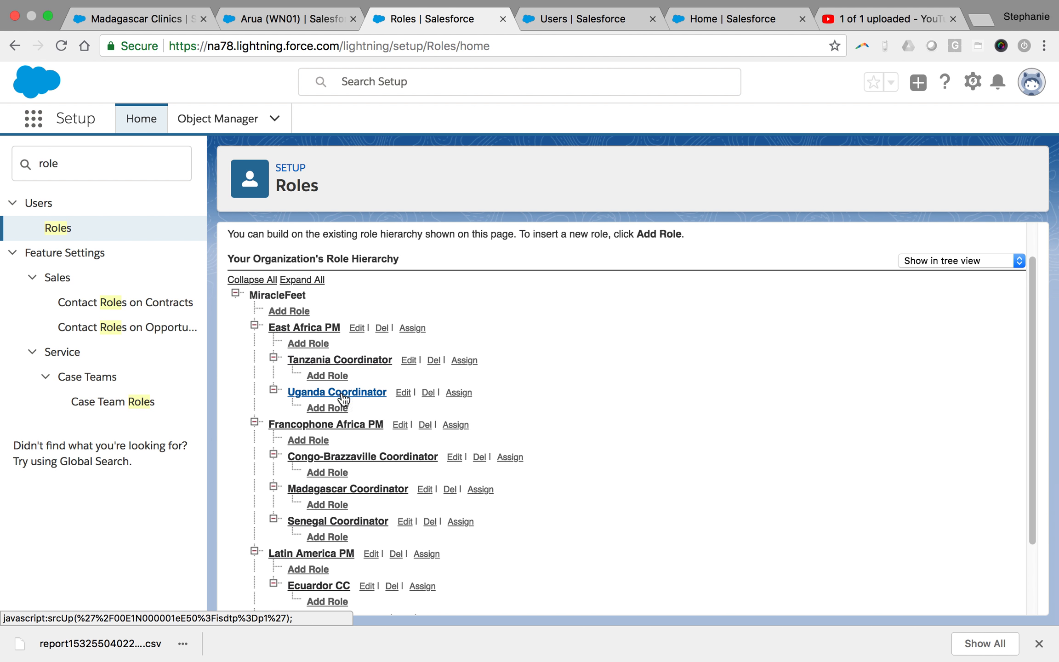
{"action": "left_click_drag", "start_coordinate": [1033, 364], "coordinate": [1033, 390]}
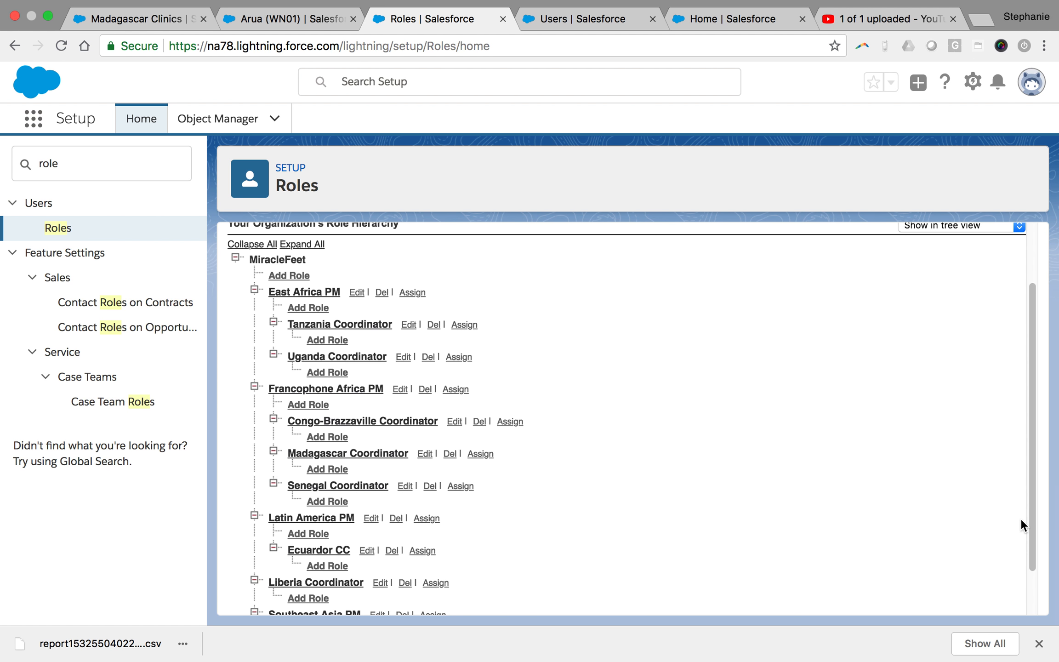
{"action": "left_click_drag", "start_coordinate": [1031, 520], "coordinate": [1003, 568]}
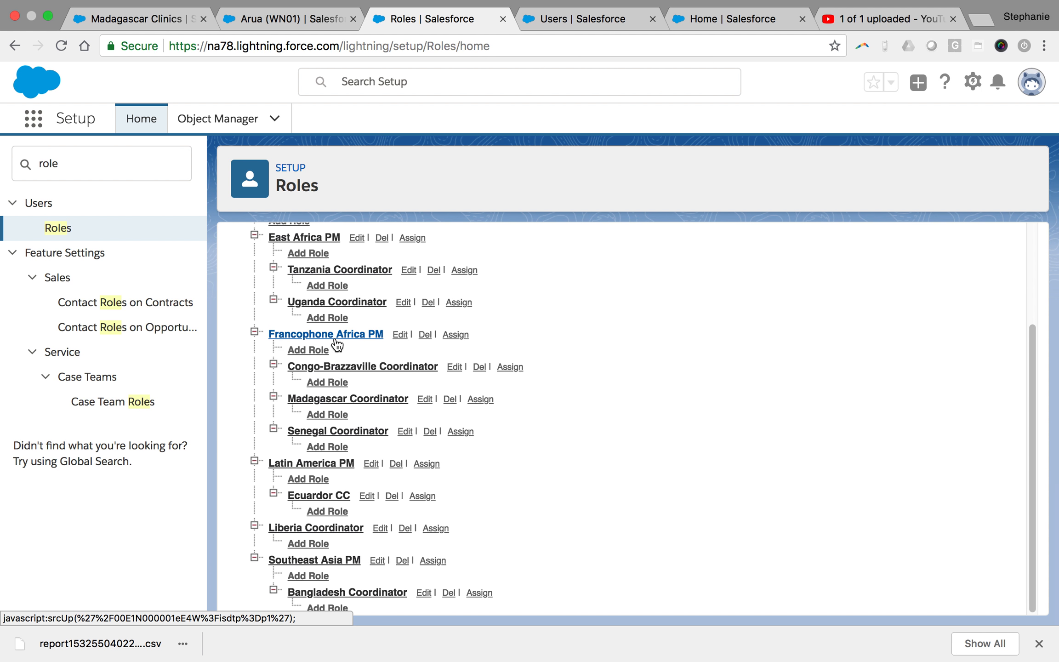
Add a 'Mali Coordinator' role under Francophone Africa PM and save it
{"action": "left_click", "coordinate": [313, 351]}
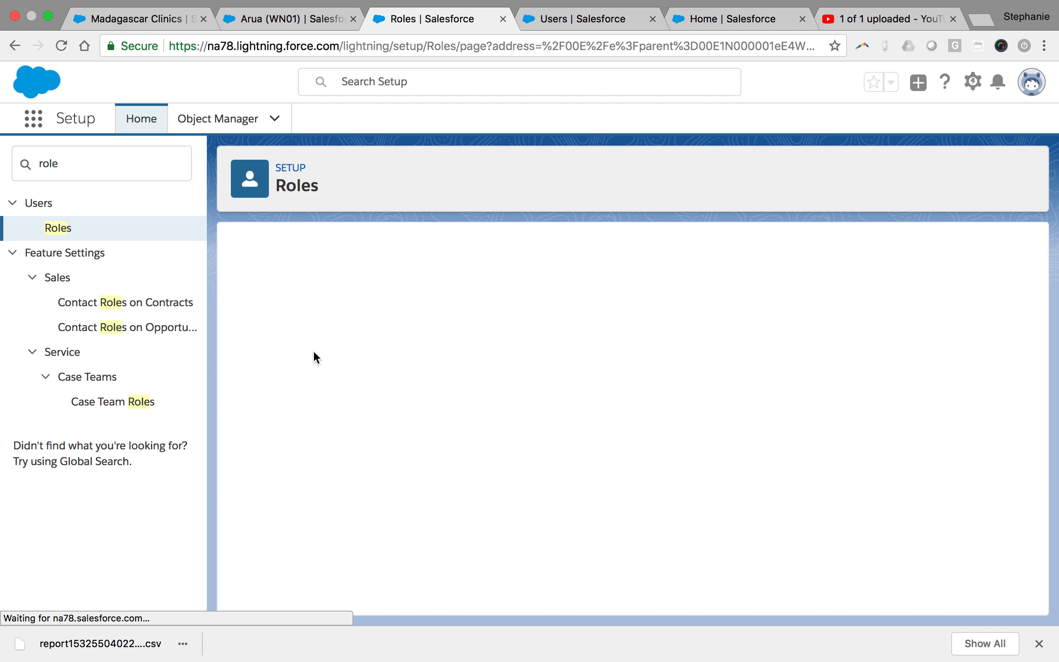
{"action": "type", "text": "Mali Coordinator"}
{"action": "left_click", "coordinate": [602, 301]}
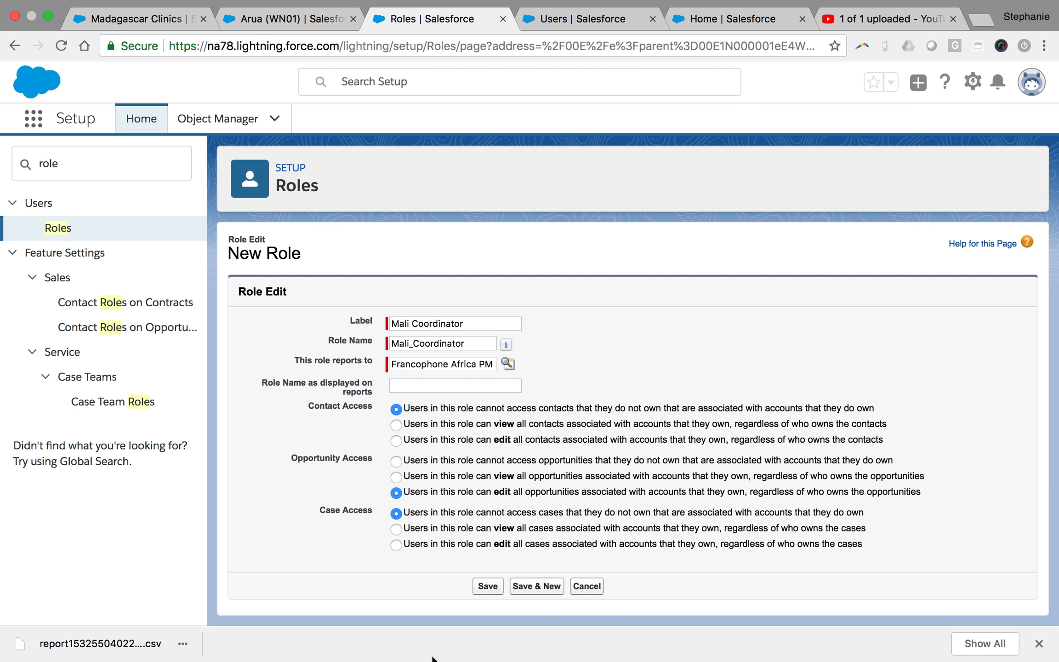
{"action": "left_click", "coordinate": [487, 586]}
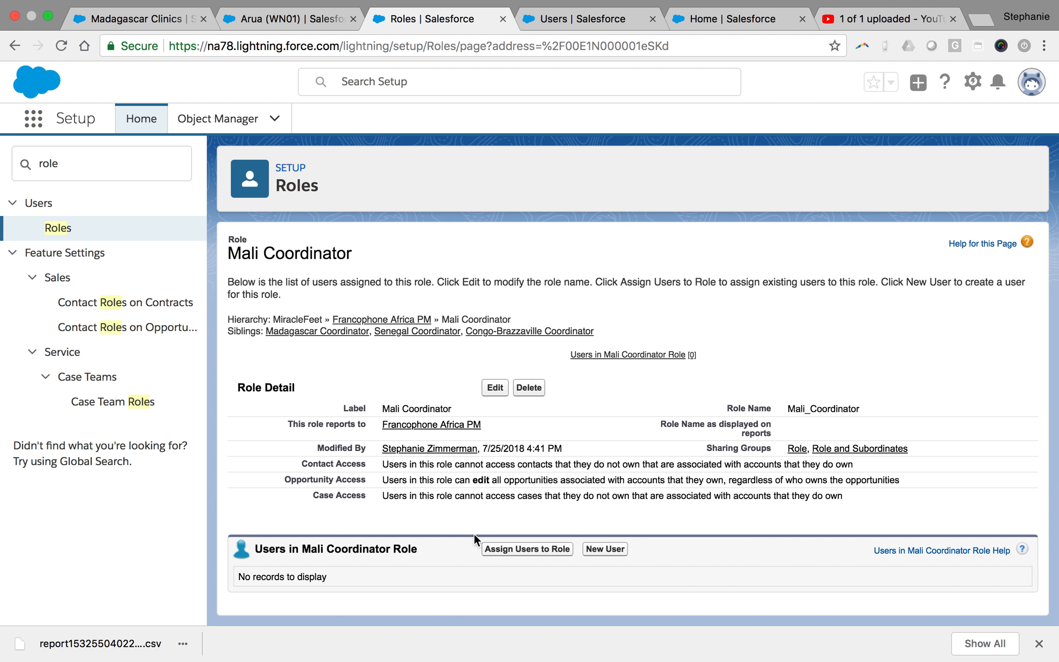
Check the Francophone Africa PM role, return to the hierarchy, and search Setup for 'user'
{"action": "left_click", "coordinate": [362, 319]}
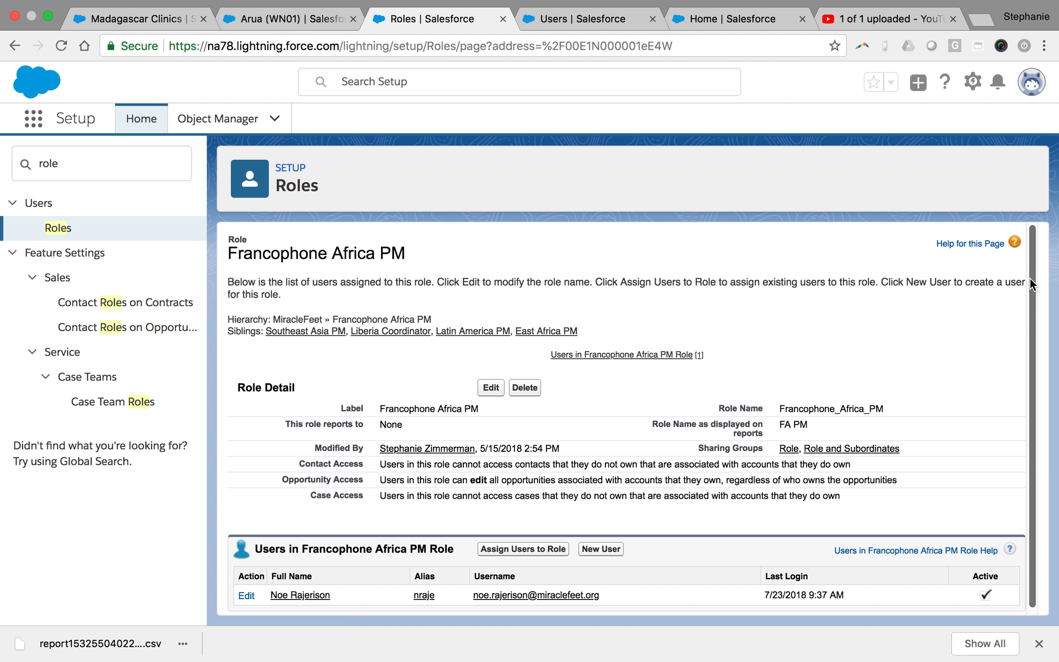
{"action": "left_click_drag", "start_coordinate": [1031, 279], "coordinate": [1045, 358]}
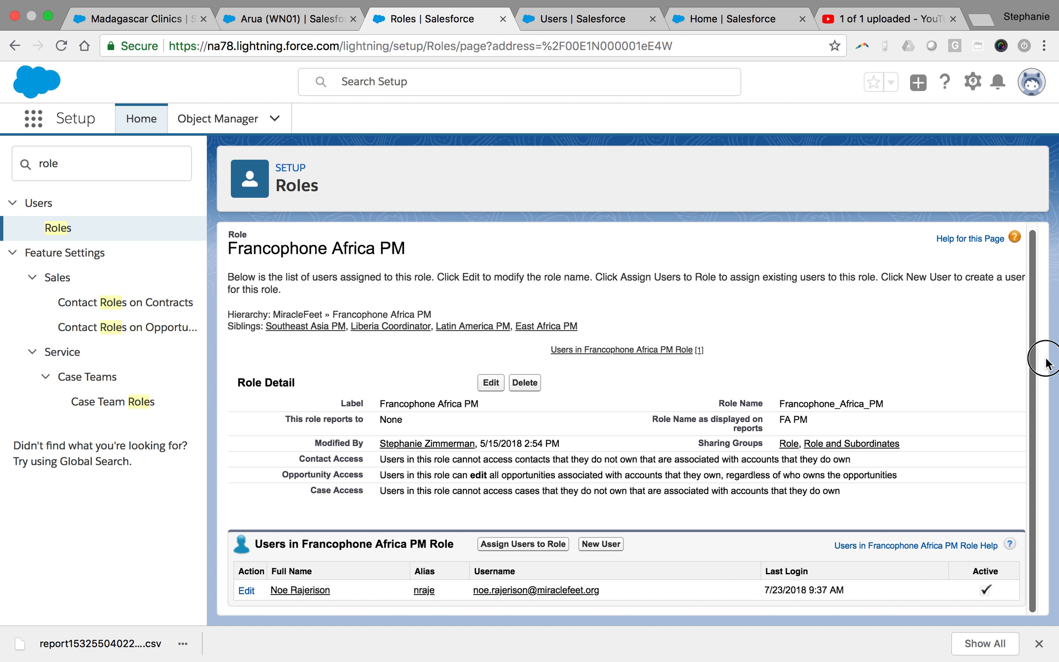
{"action": "left_click", "coordinate": [58, 228]}
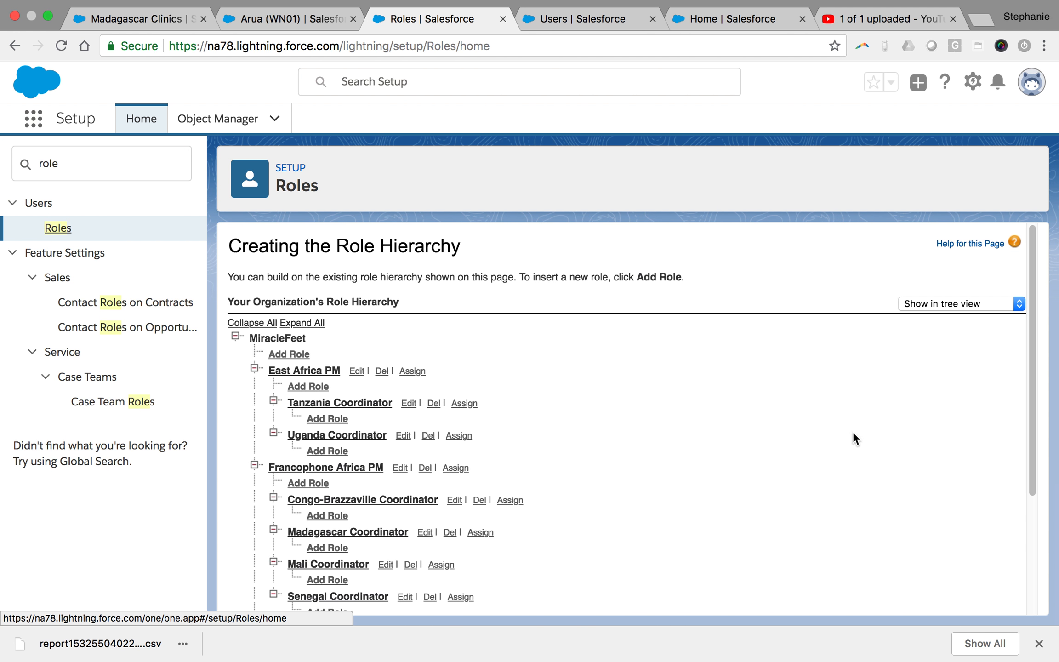
{"action": "left_click_drag", "start_coordinate": [1031, 435], "coordinate": [1050, 541]}
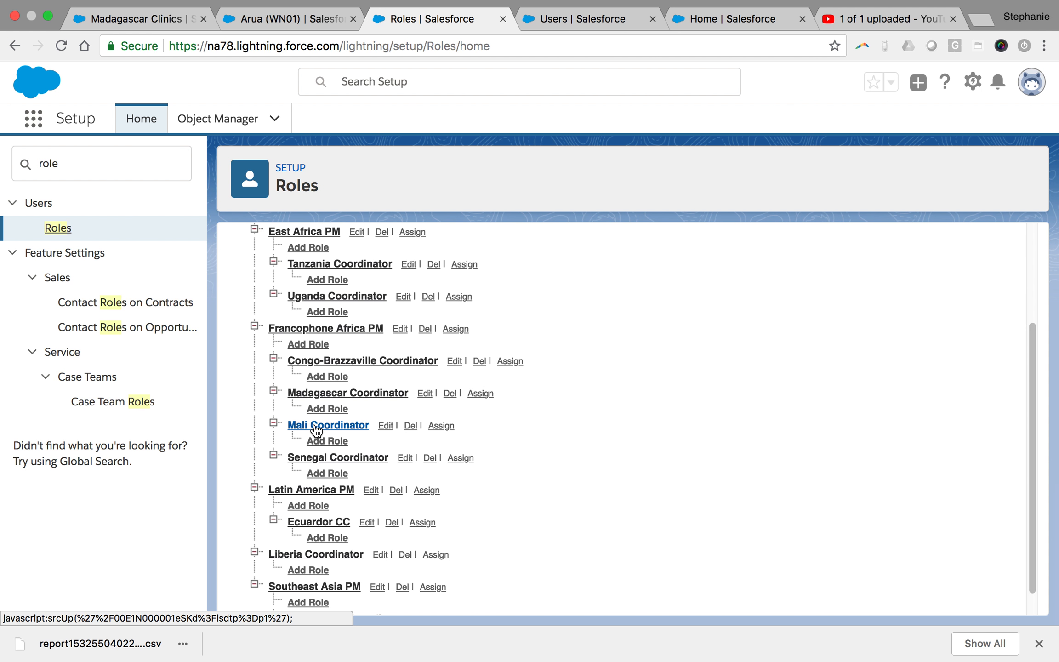
{"action": "double_click", "coordinate": [79, 177]}
{"action": "type", "text": "user"}
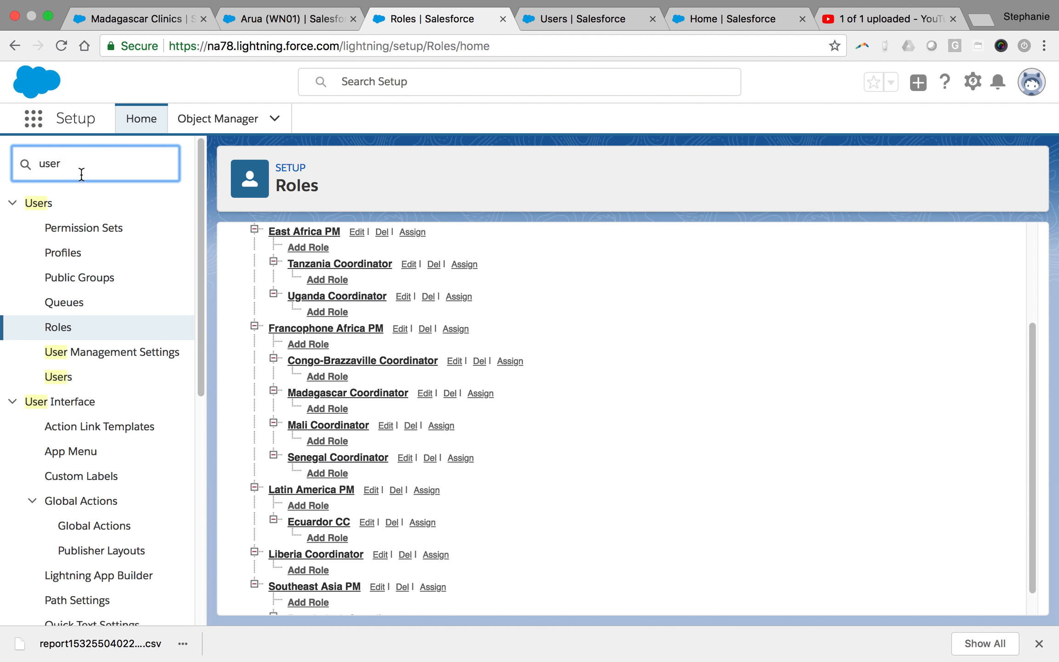
Open the Users setup page and scroll through the Active Users list
{"action": "left_click", "coordinate": [62, 384]}
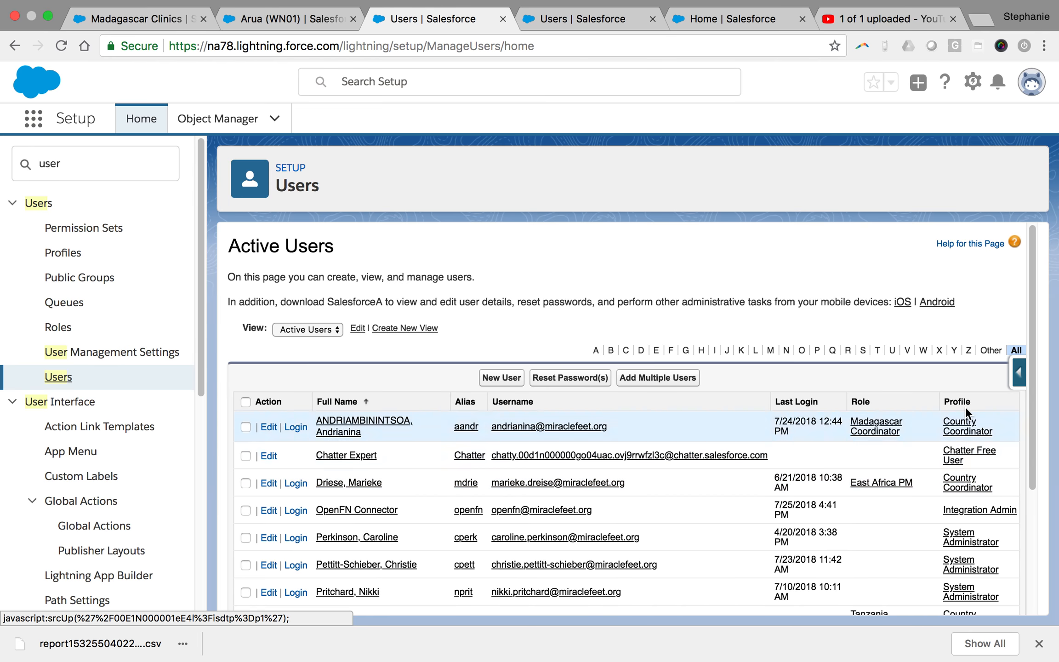
{"action": "left_click_drag", "start_coordinate": [1032, 370], "coordinate": [1026, 421]}
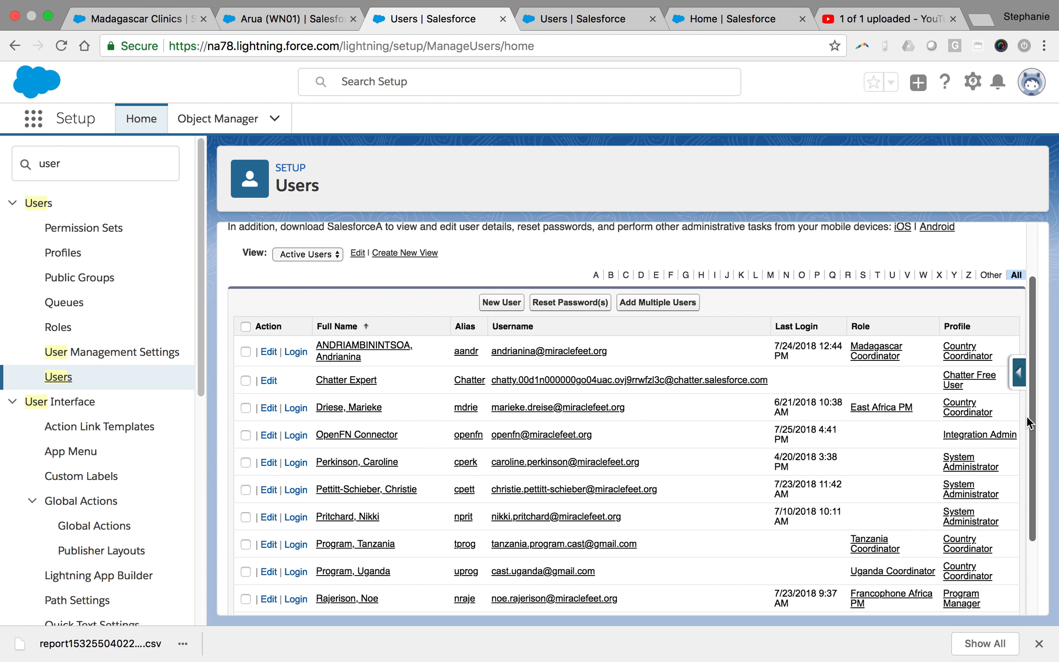
Start a new user named Mali Coordinator and enter the user's Gmail e-mail address
{"action": "left_click", "coordinate": [502, 302]}
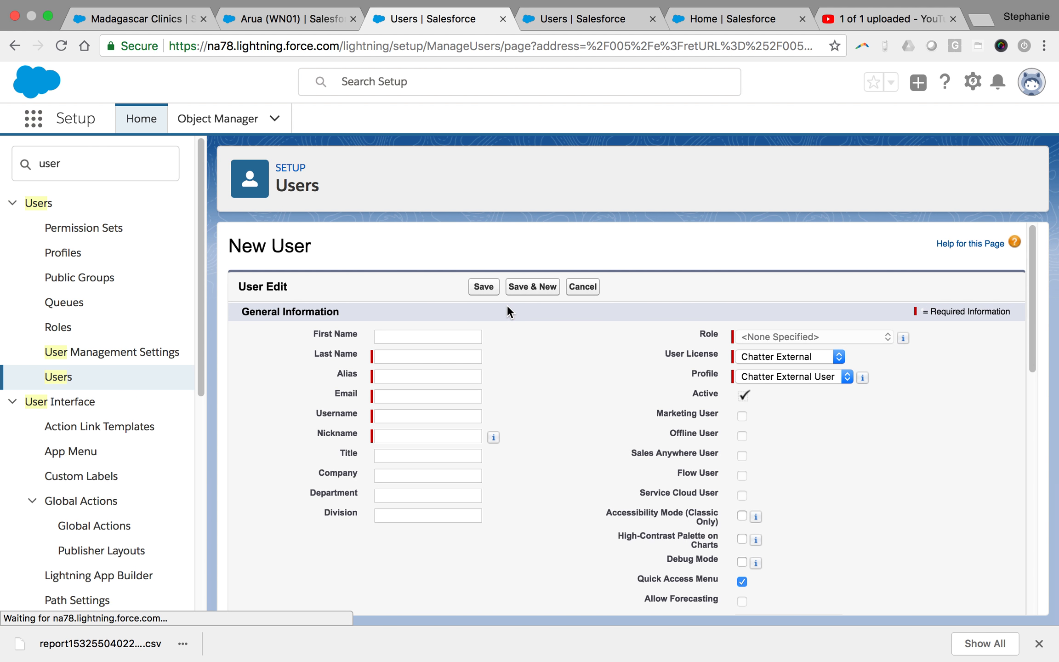
{"action": "type", "text": "Mali"}
{"action": "left_click", "coordinate": [409, 357]}
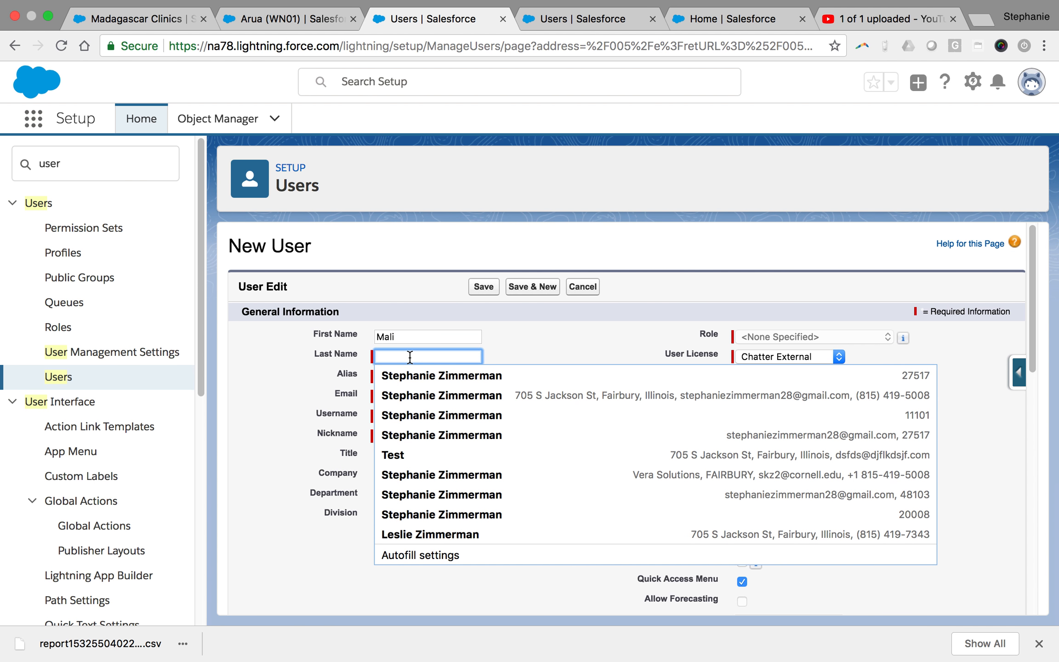
{"action": "type", "text": "Coordinator"}
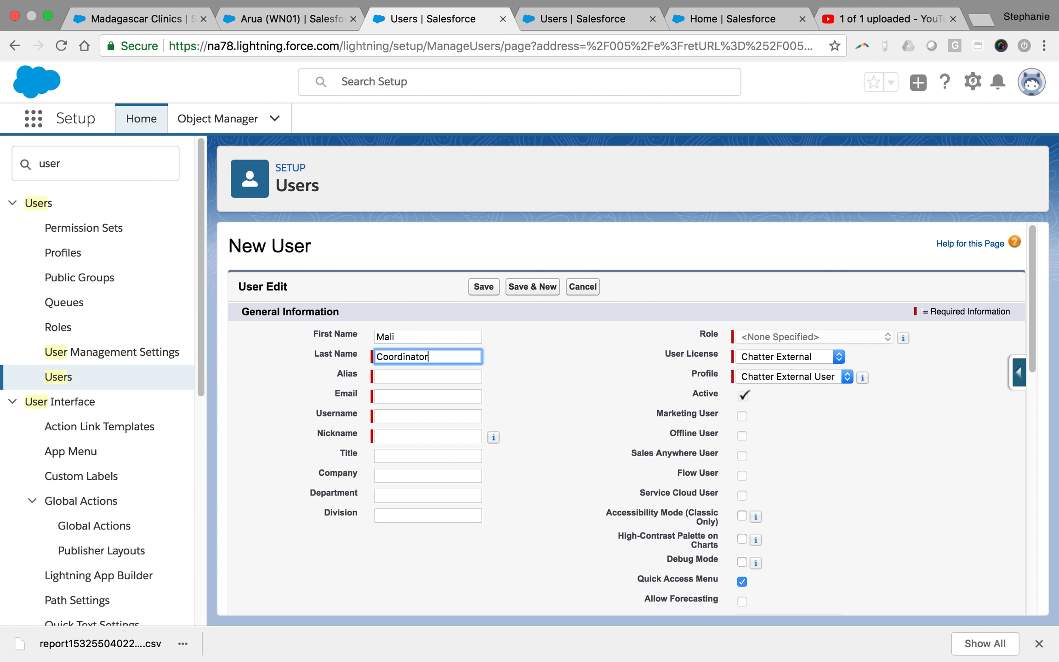
{"action": "left_click", "coordinate": [548, 374]}
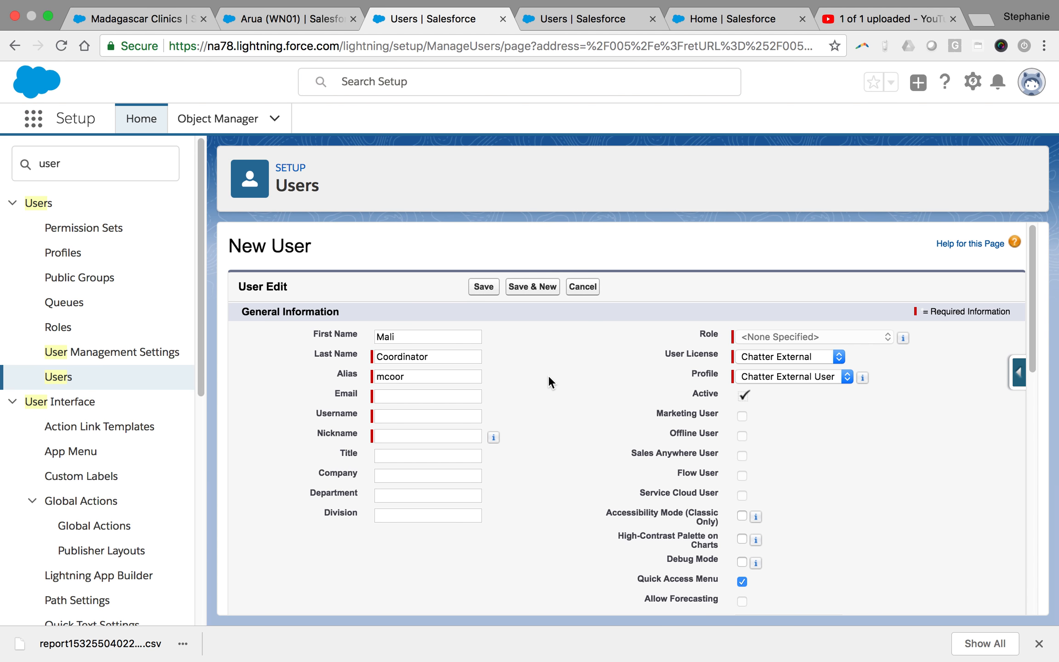
{"action": "left_click", "coordinate": [387, 394]}
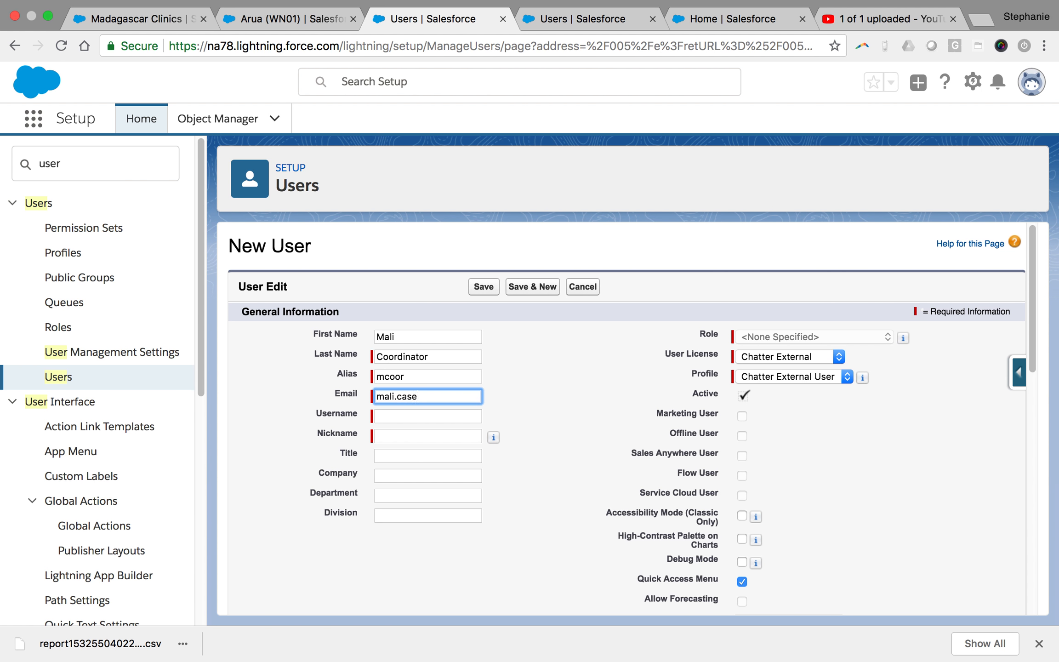
{"action": "left_click", "coordinate": [507, 335]}
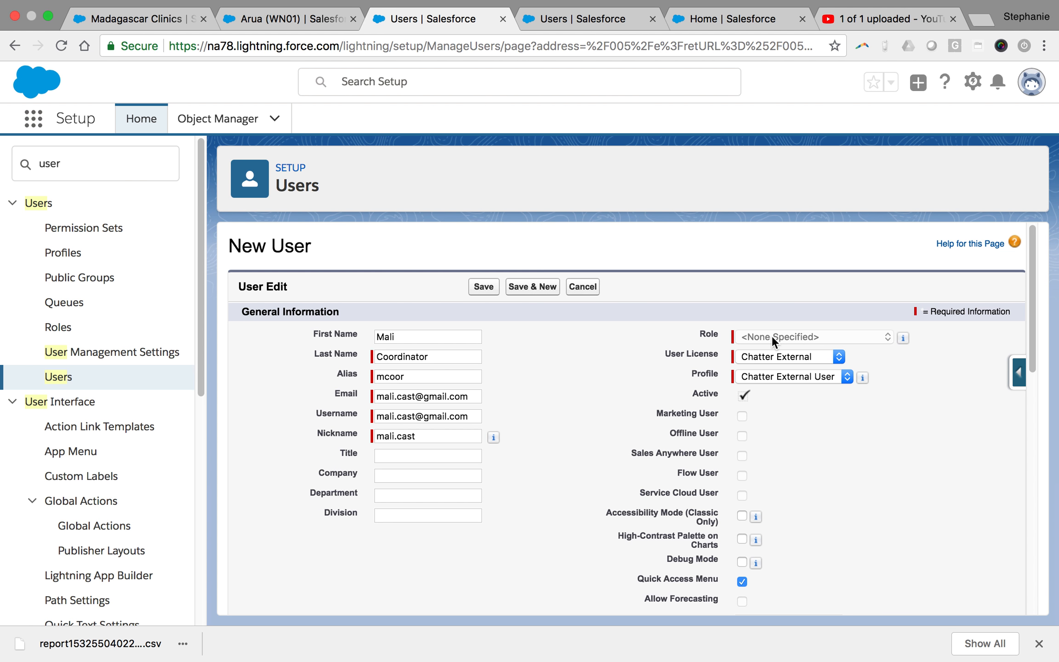
Set license Salesforce Platform, role Mali Coordinator, and profile Country Coordinator Platform
{"action": "left_click", "coordinate": [783, 361]}
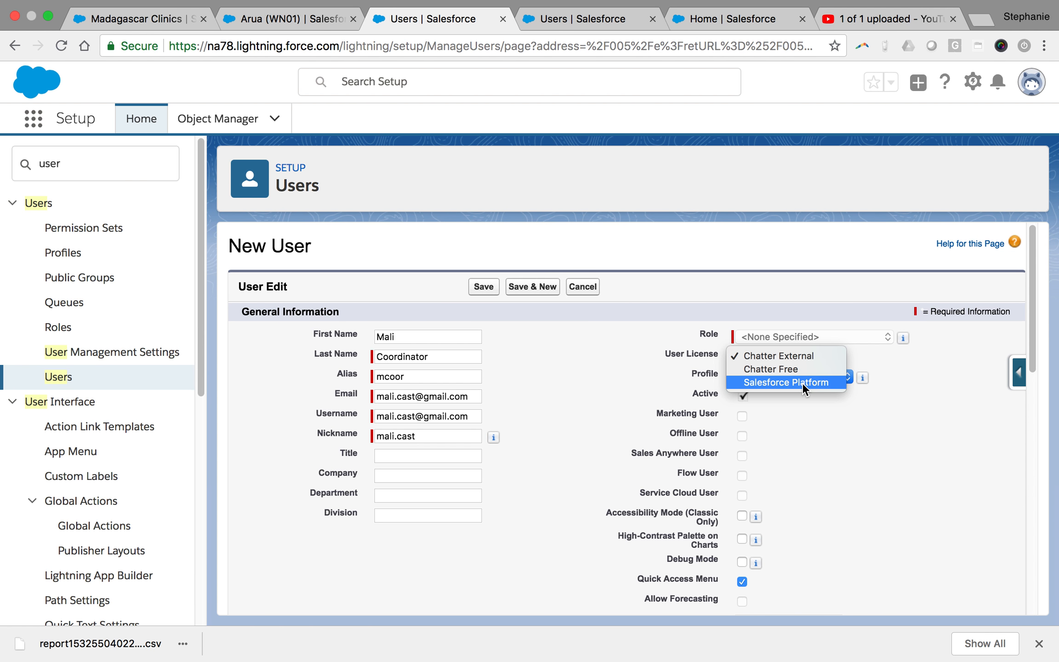
{"action": "left_click", "coordinate": [801, 382]}
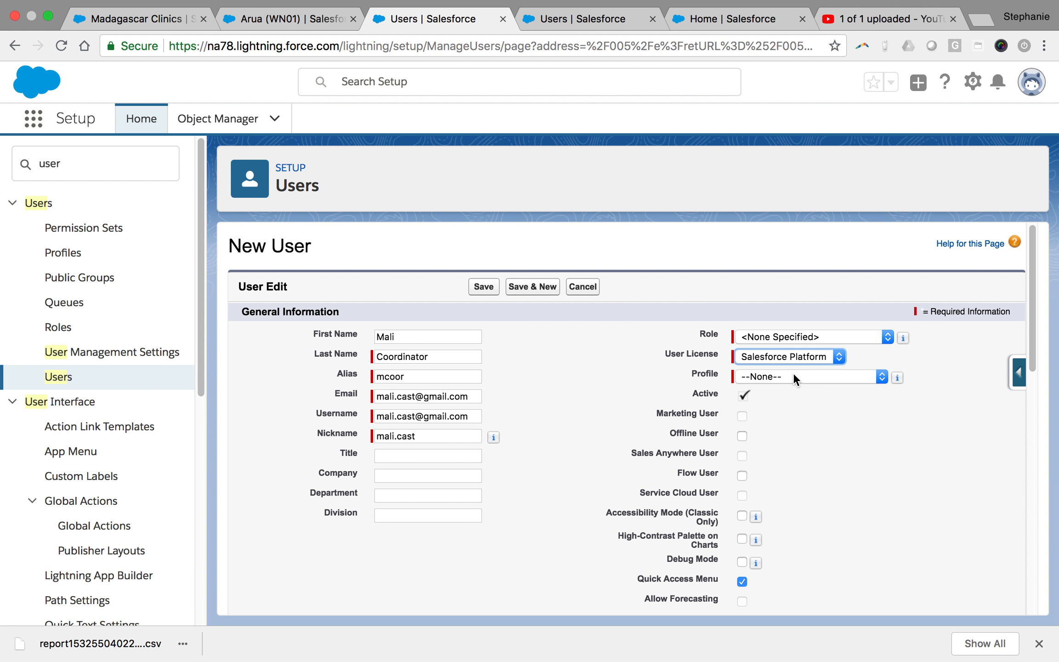
{"action": "left_click", "coordinate": [762, 338]}
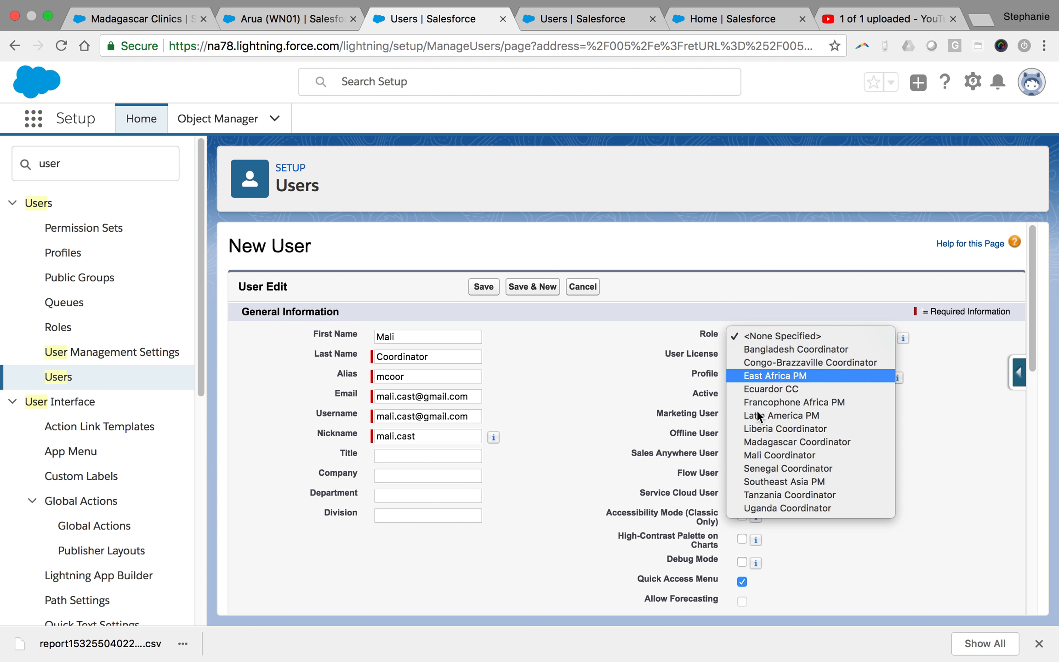
{"action": "left_click", "coordinate": [763, 456]}
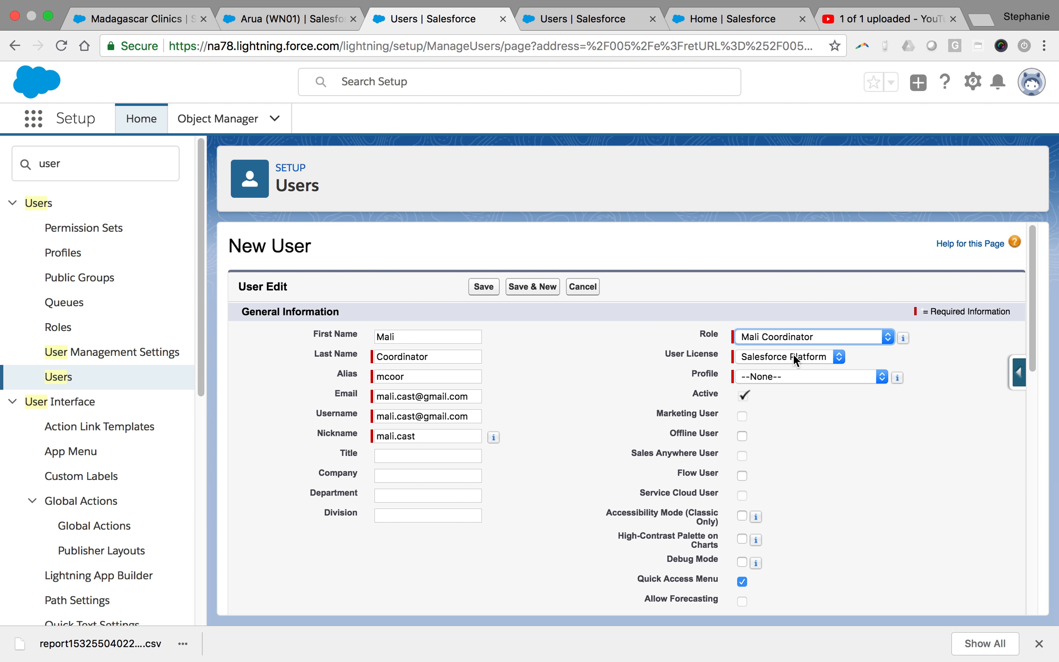
{"action": "left_click", "coordinate": [761, 376]}
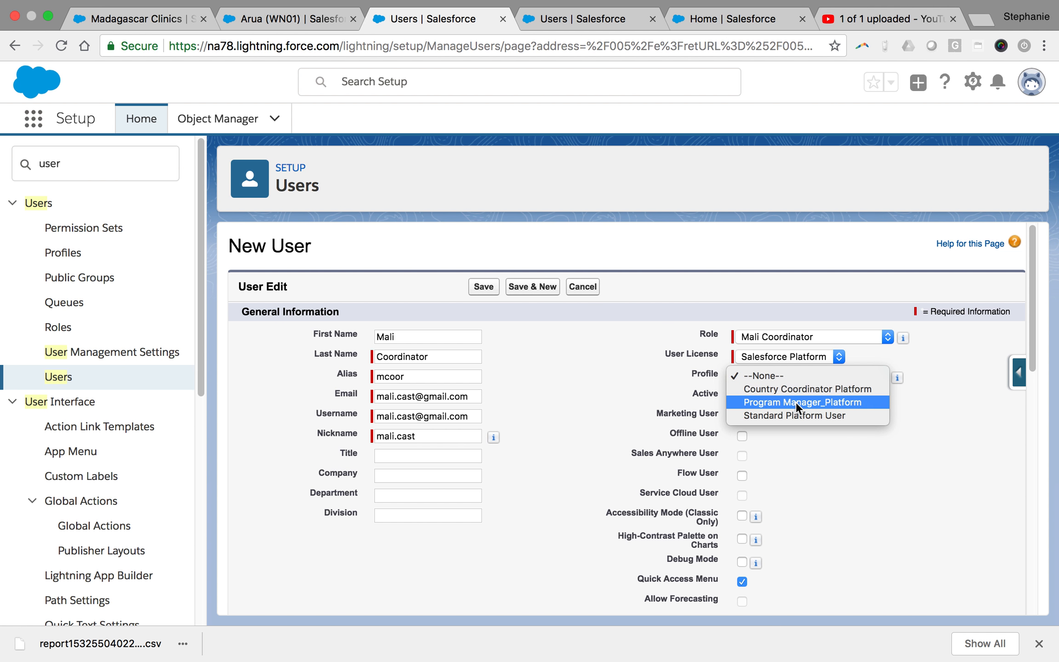
{"action": "left_click", "coordinate": [793, 388]}
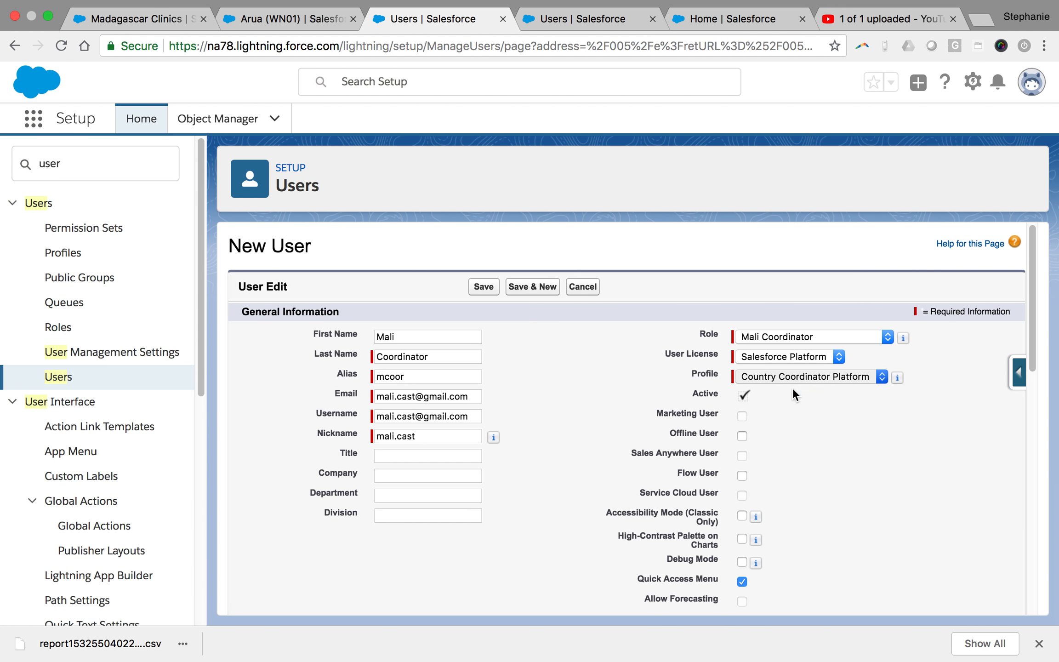
{"action": "left_click_drag", "start_coordinate": [1032, 338], "coordinate": [1058, 597]}
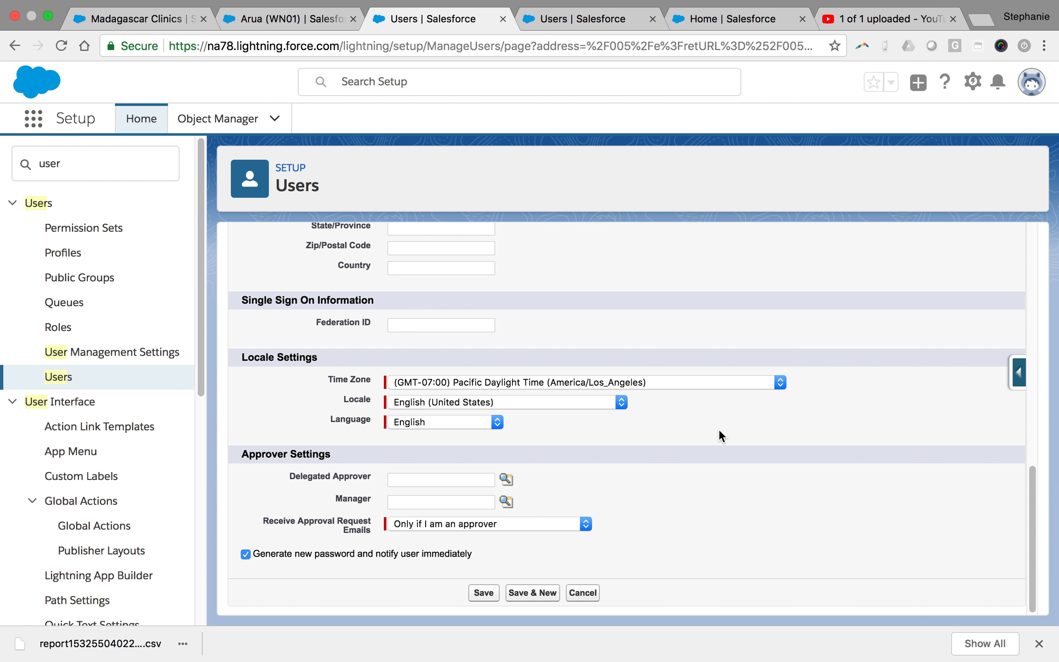
Set time zone Eastern African Time (Africa/Nairobi), locale French (Guinea), and language French
{"action": "left_click", "coordinate": [547, 383]}
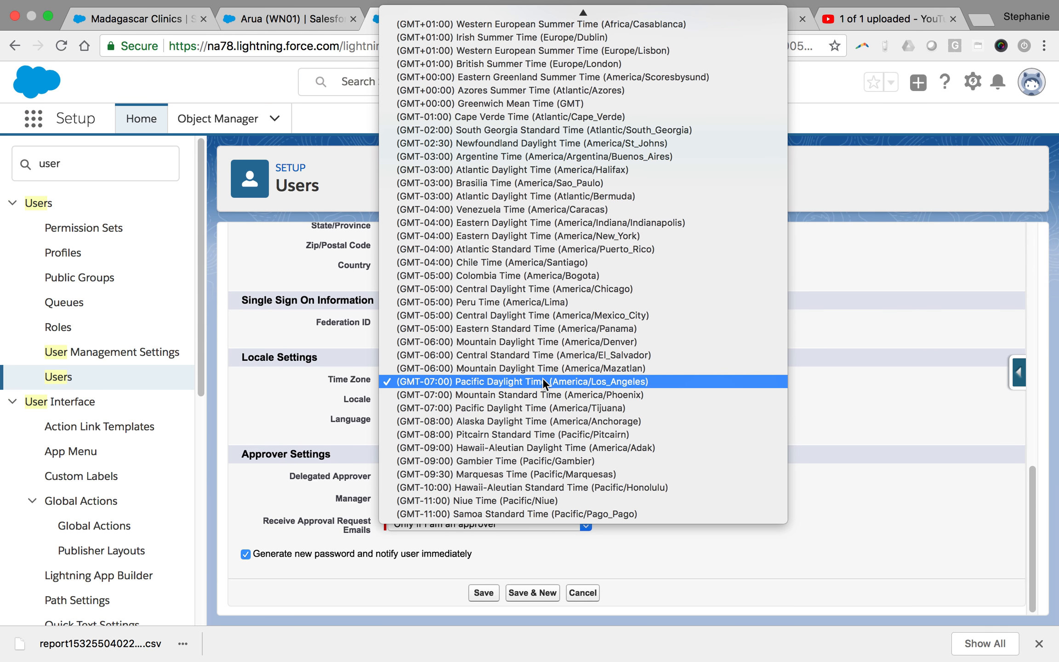
{"action": "mouse_move", "coordinate": [540, 5]}
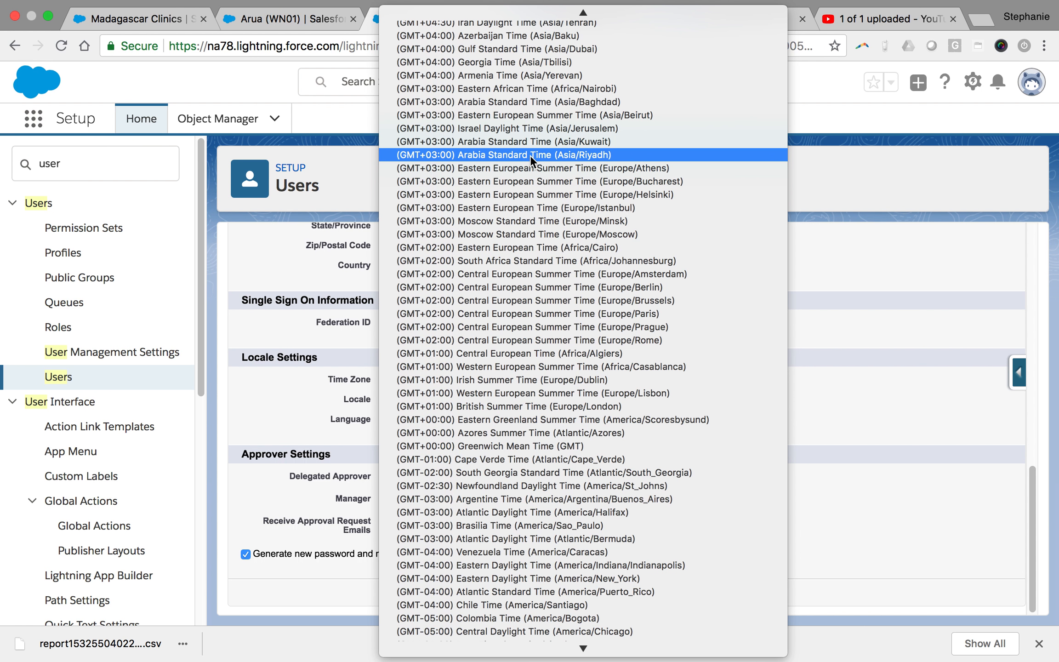
{"action": "left_click", "coordinate": [536, 87]}
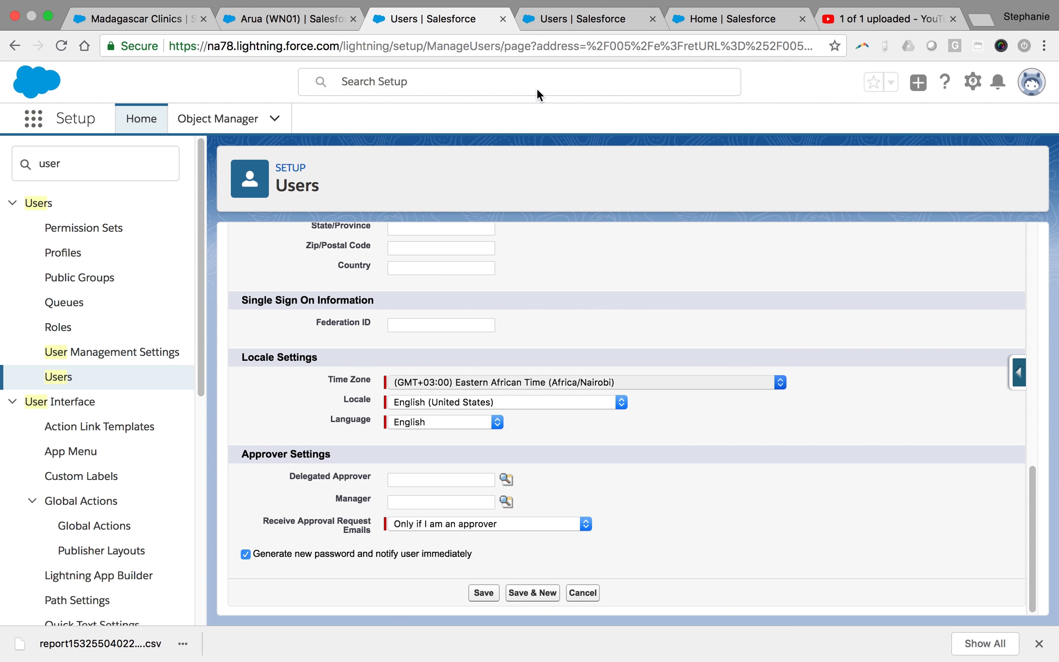
{"action": "left_click", "coordinate": [486, 408]}
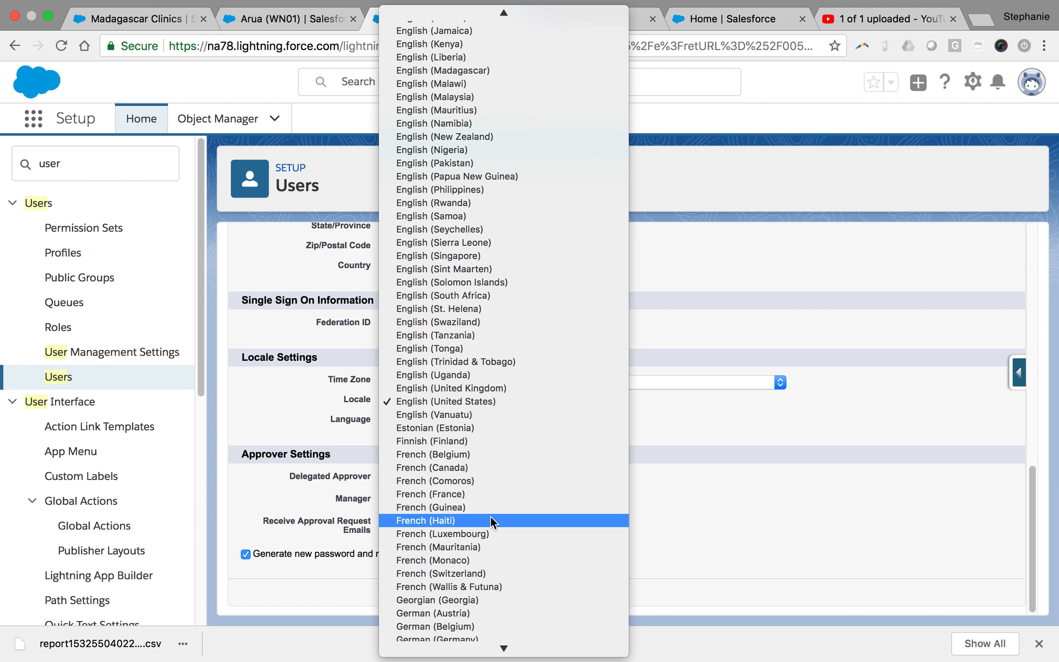
{"action": "left_click", "coordinate": [460, 502]}
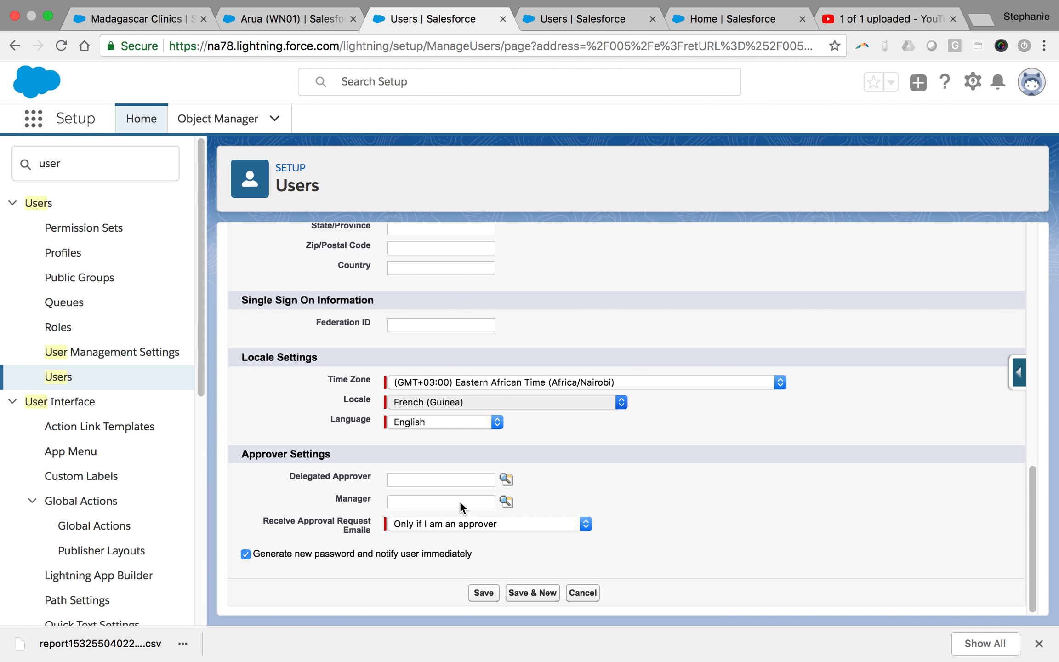
{"action": "left_click", "coordinate": [462, 420]}
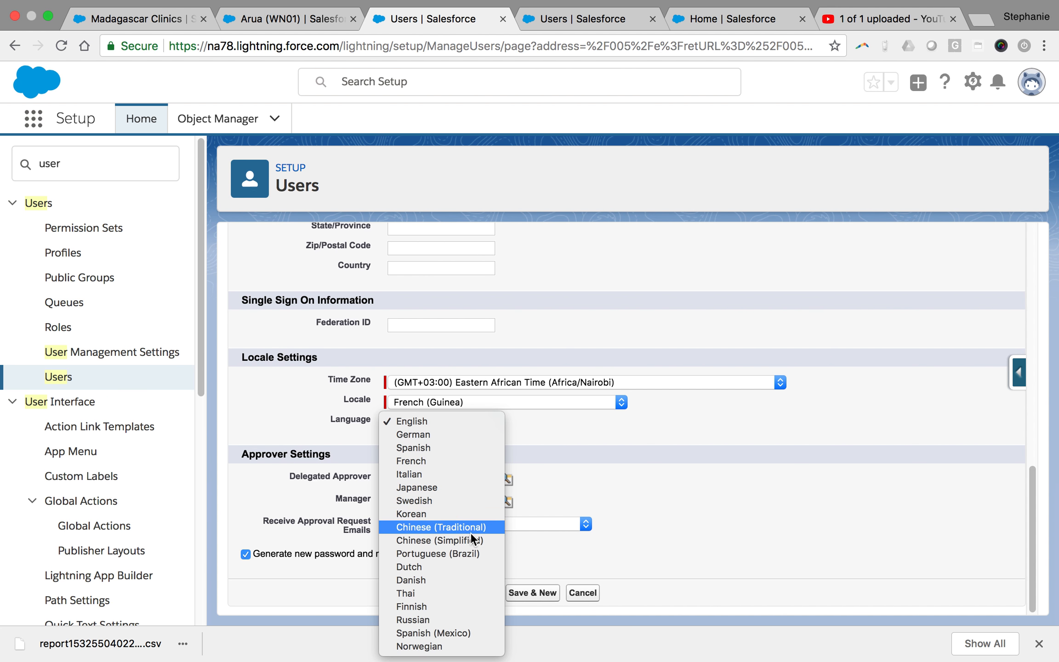
{"action": "left_click", "coordinate": [434, 461]}
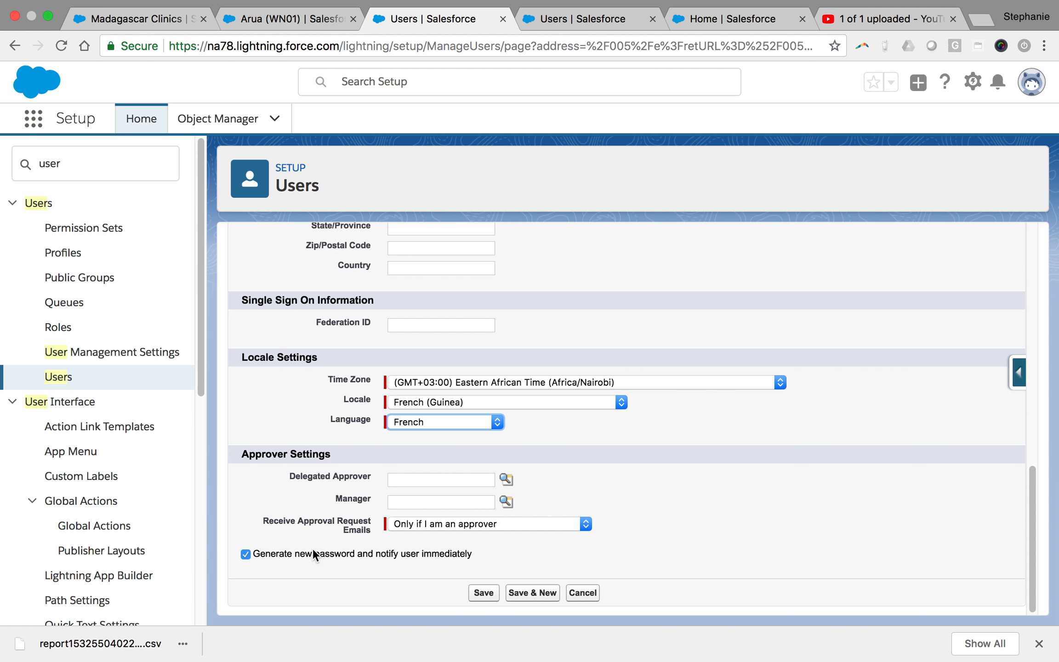
Turn off the new-password notification and save the Mali Coordinator user
{"action": "left_click", "coordinate": [246, 553]}
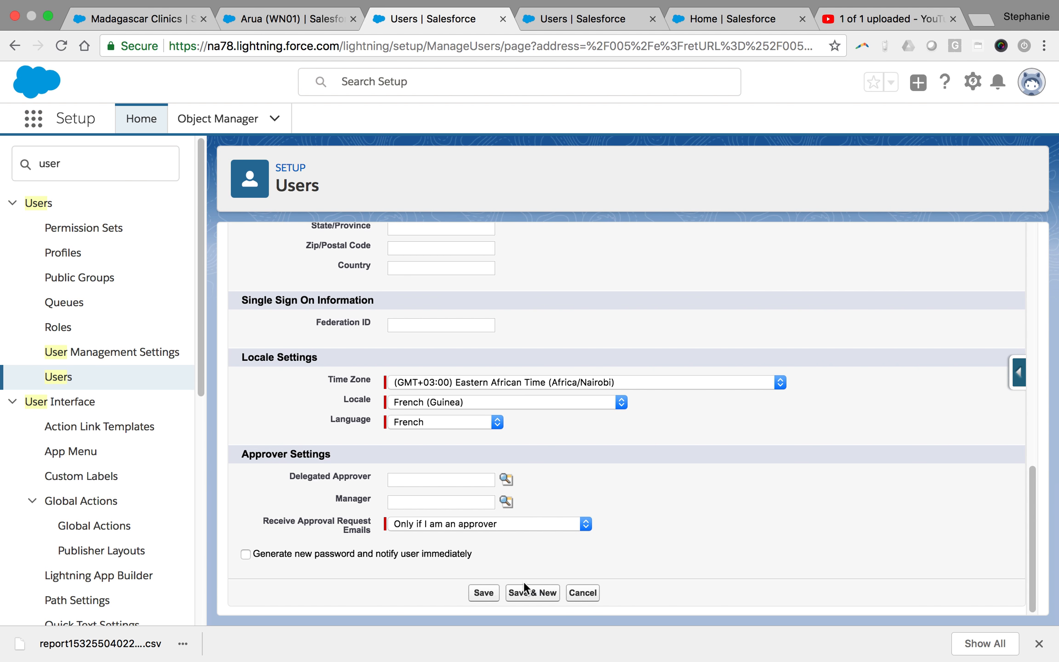
{"action": "left_click", "coordinate": [489, 592]}
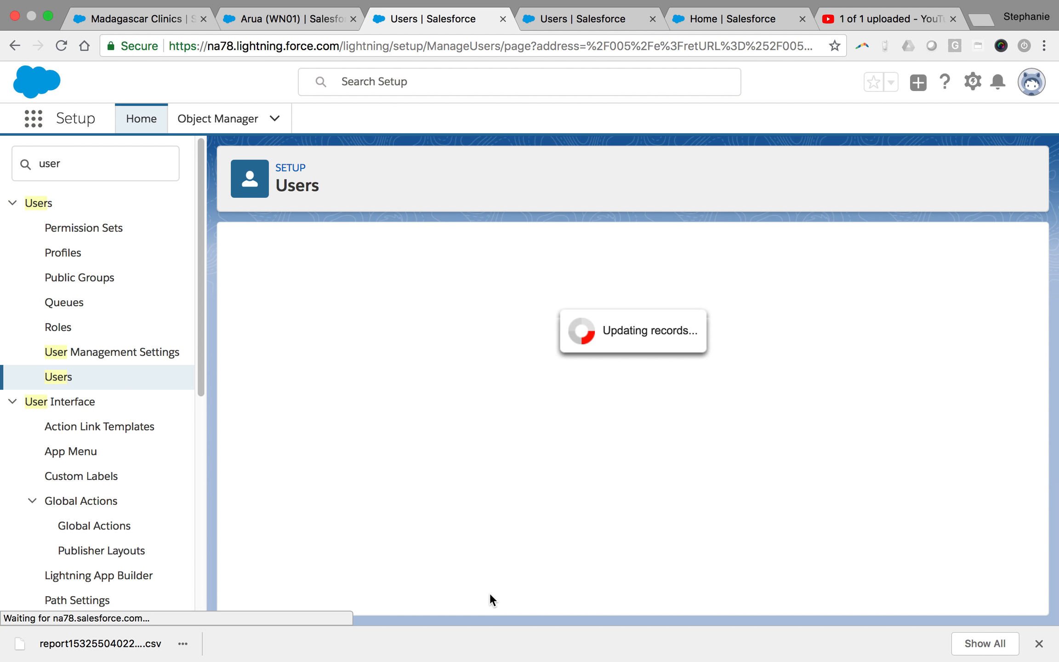